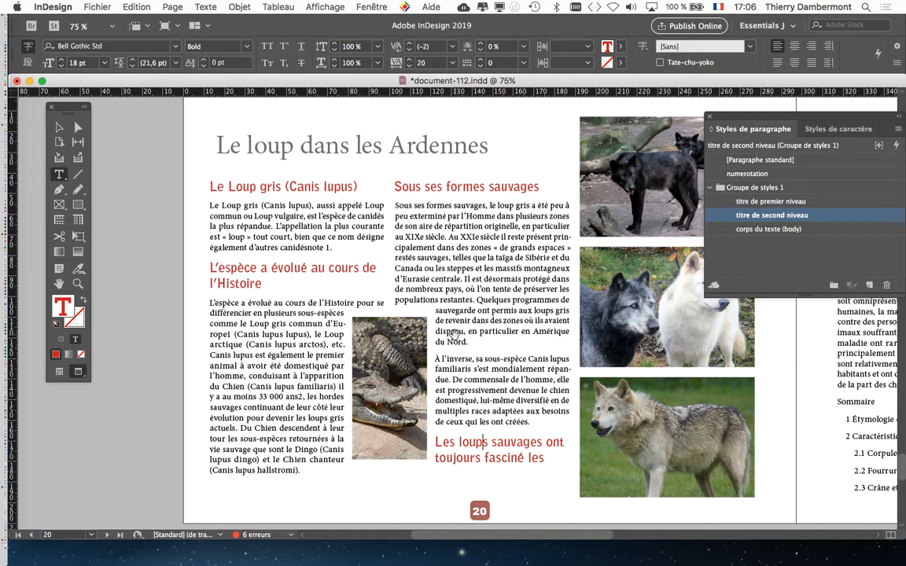
# - Examine how the red heading "Les loups sauvages ont toujours fasciné les humains" runs from page 20 to page 21
pyautogui.moveTo(501, 459); pyautogui.dragTo(418, 338)
pyautogui.scroll(2, 417, 338)
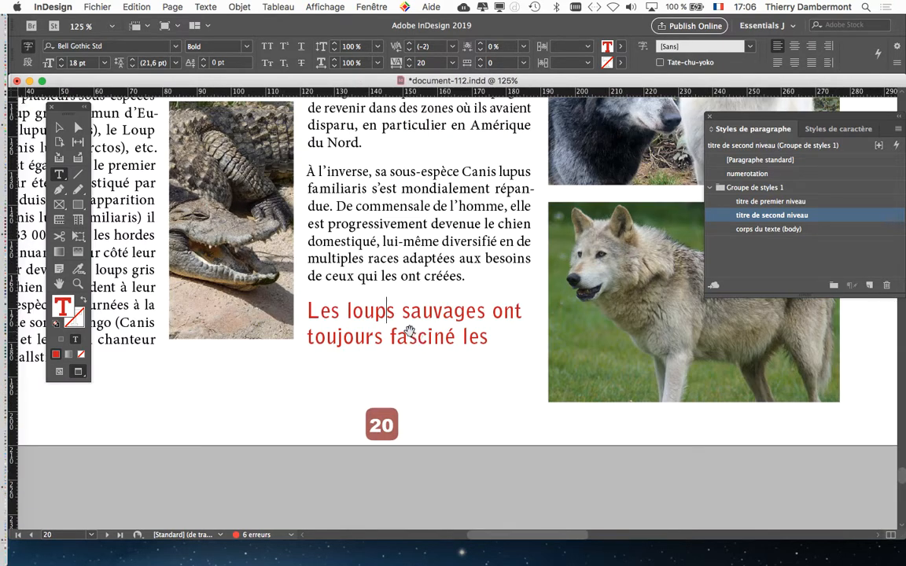
pyautogui.scroll(1, 409, 330)
pyautogui.scroll(-4, 427, 346)
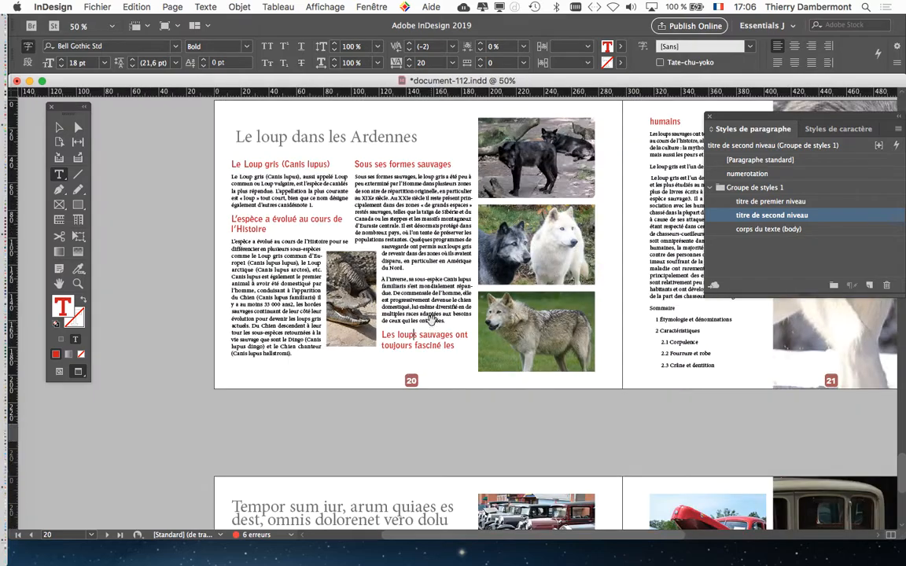
pyautogui.hscroll(5, 431, 319)
pyautogui.scroll(2, 568, 132)
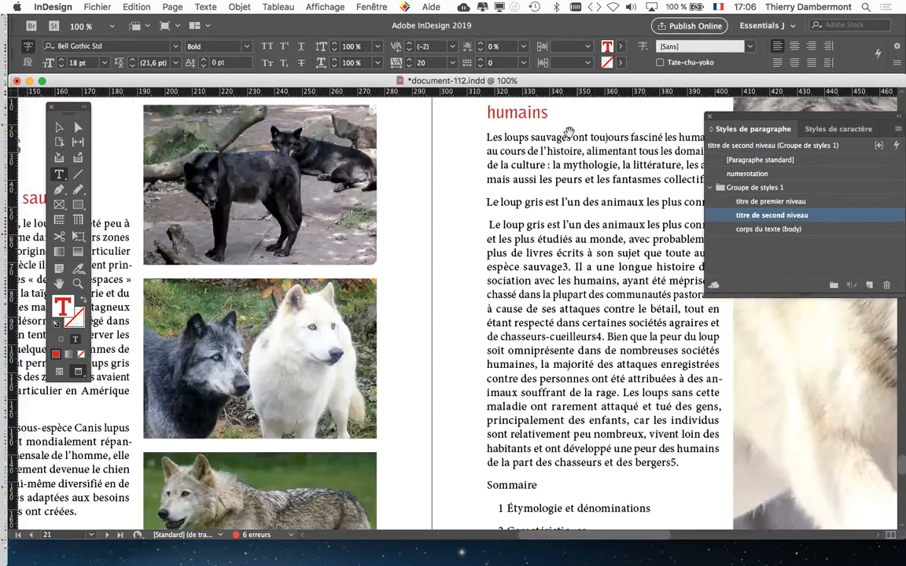
pyautogui.scroll(2, 568, 132)
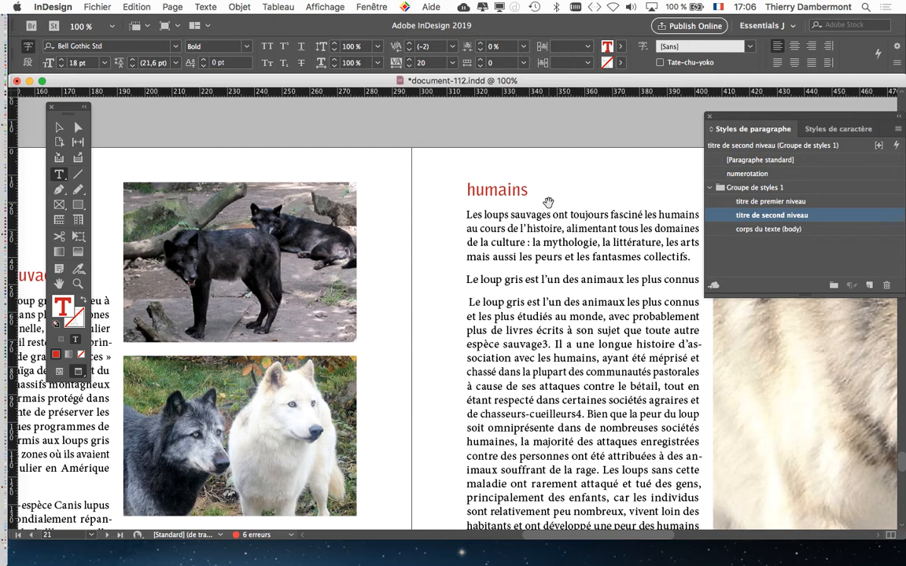
pyautogui.scroll(-2, 548, 203)
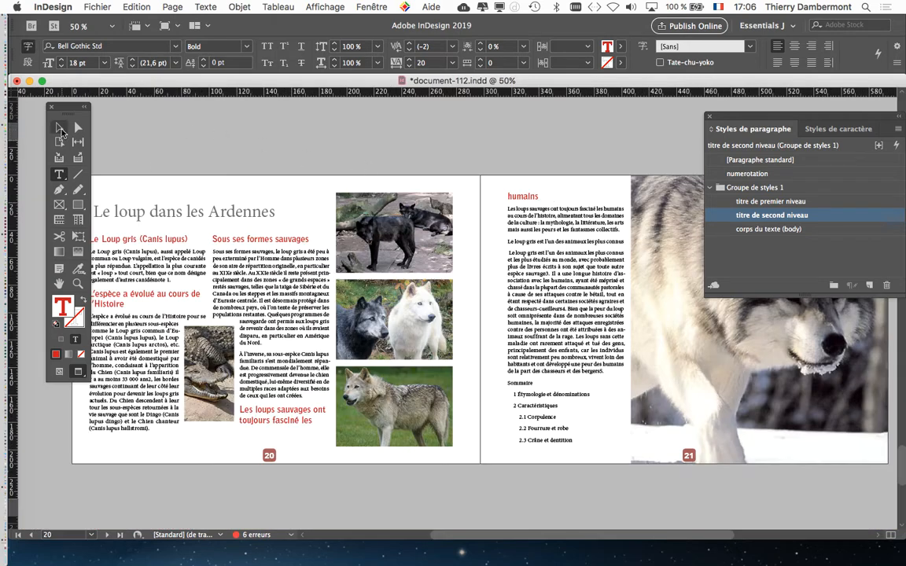
# - Select the second-column text frame on page 20 and show guides, frame edges and hidden characters in normal view
pyautogui.click(61, 129)
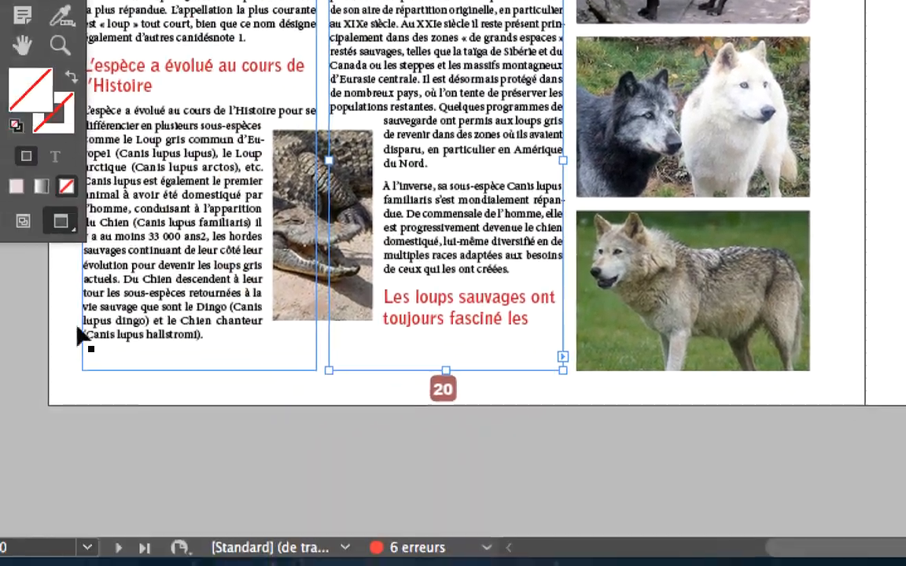
pyautogui.click(23, 221)
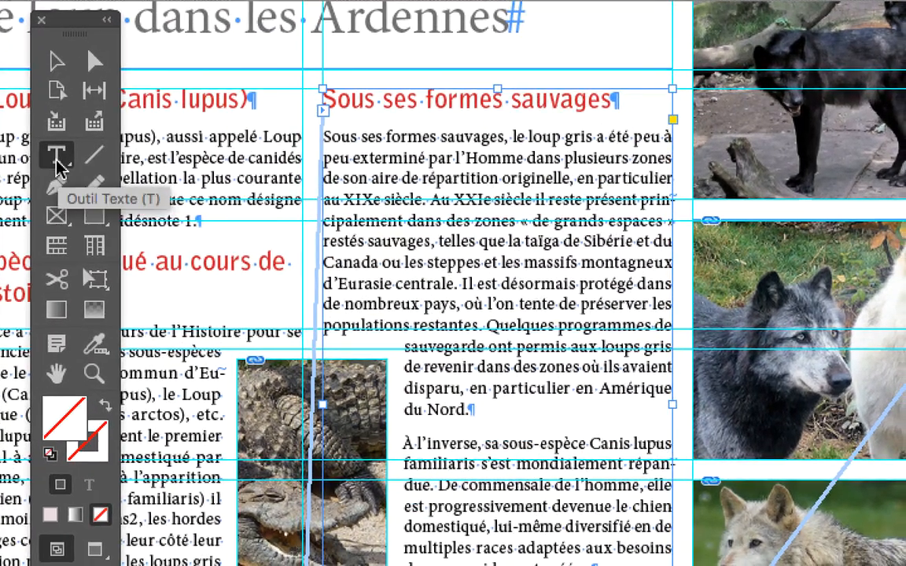
# - Insert a frame break (Saut de bloc) before the heading "Les loups sauvages ont" on page 20 and check both pages
pyautogui.click(57, 166)
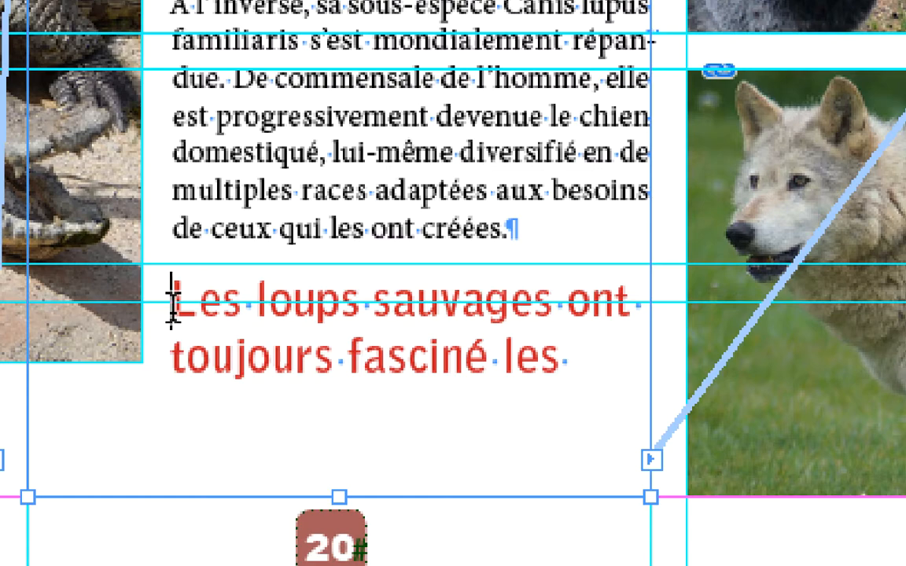
pyautogui.click(173, 300)
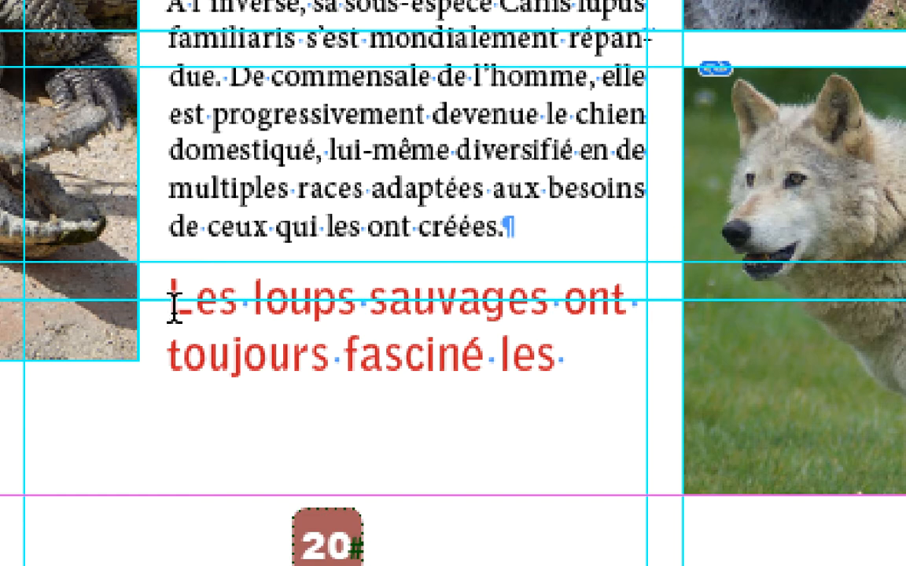
pyautogui.rightClick(173, 310)
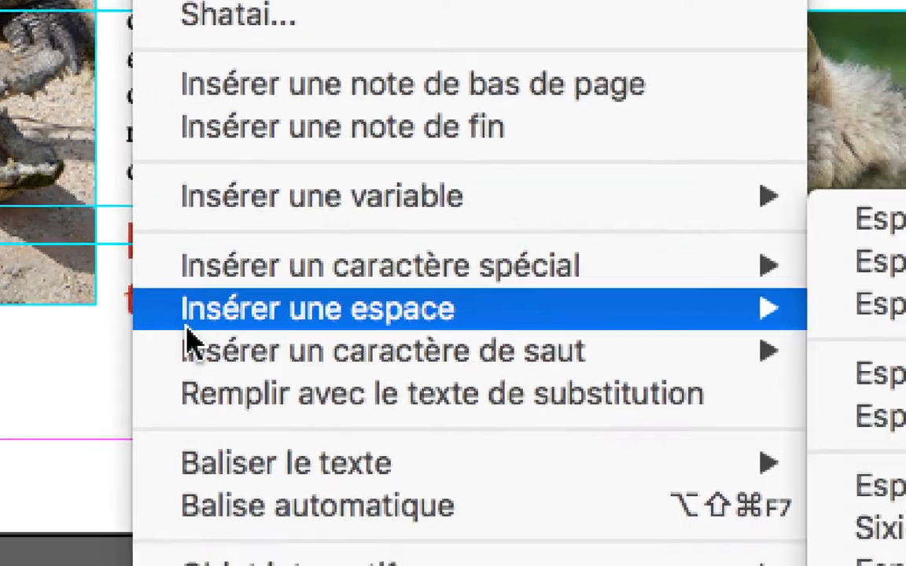
pyautogui.moveTo(293, 409)
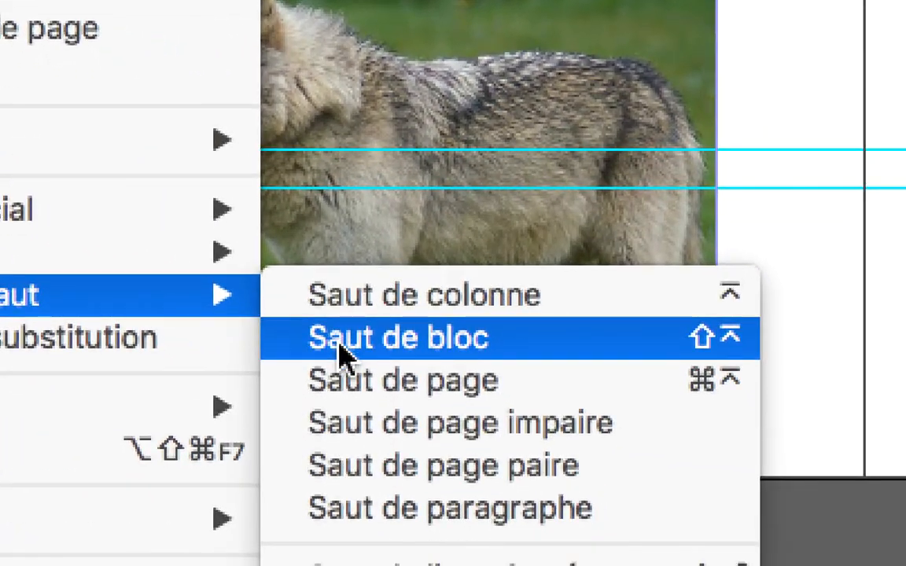
pyautogui.click(343, 358)
pyautogui.scroll(2, 348, 365)
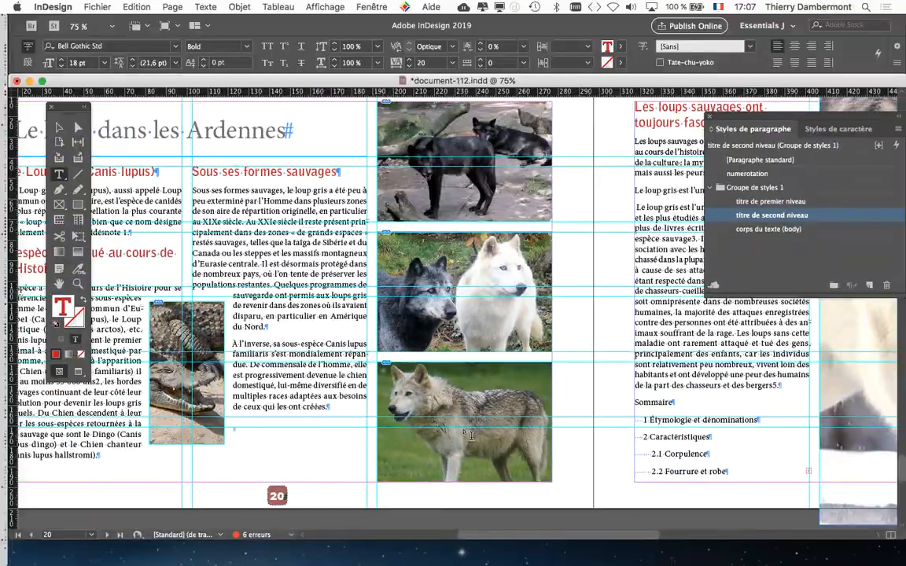
pyautogui.hscroll(5, 549, 283)
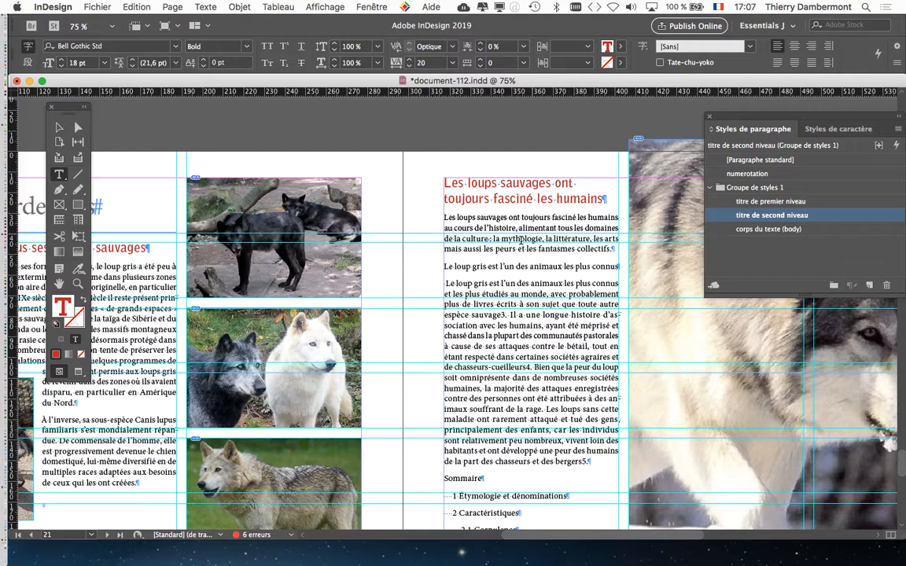
pyautogui.scroll(-5, 230, 372)
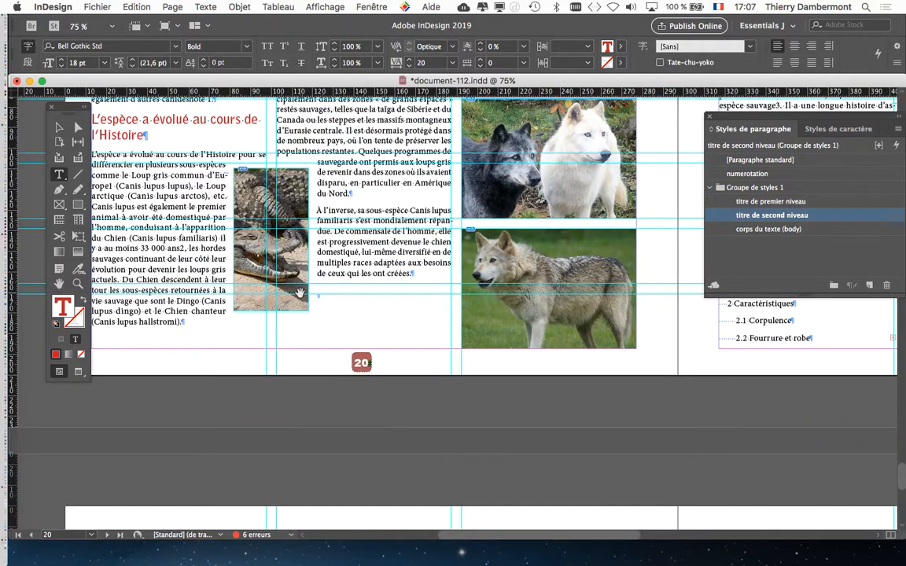
# - Delete the frame break character below the last body paragraph in page 20's second column
pyautogui.scroll(6, 331, 326)
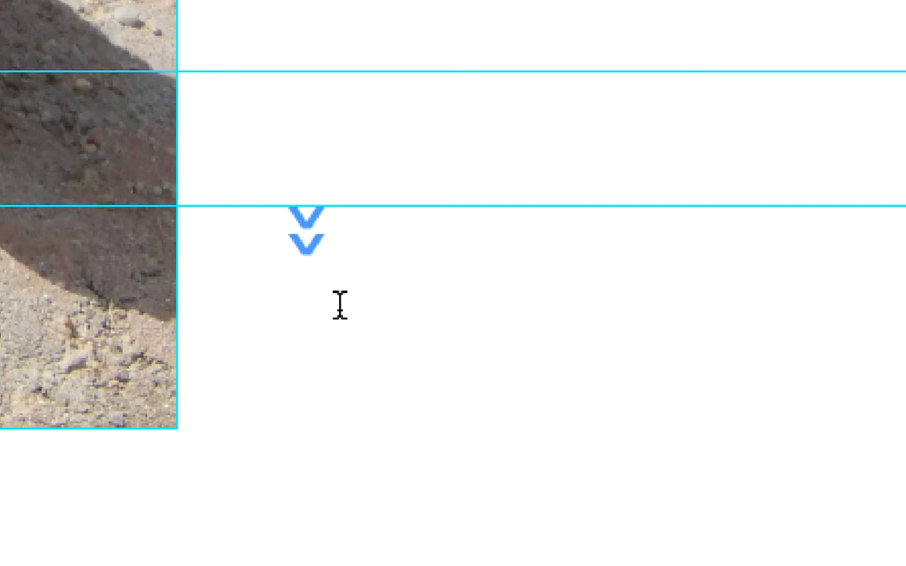
pyautogui.moveTo(299, 239); pyautogui.dragTo(316, 239)
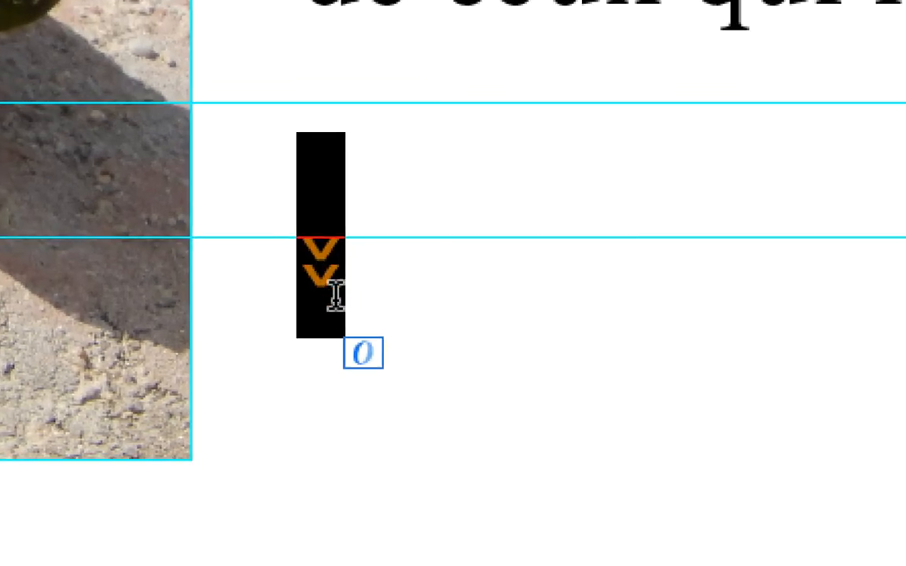
pyautogui.press('BackSpace')
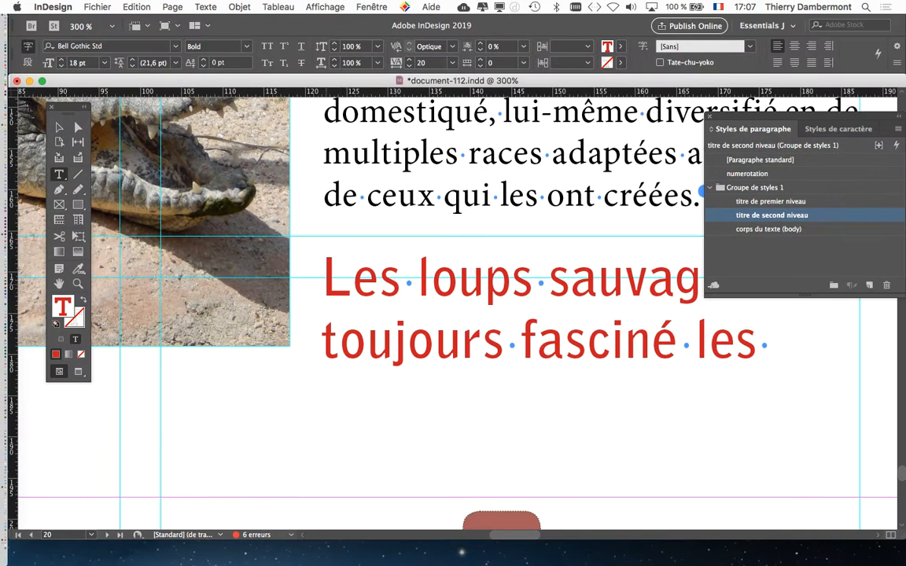
# - Review the heading and surrounding text flow across pages 20 and 21 without the manual break
pyautogui.press('super+minus')
pyautogui.press('super+minus')
pyautogui.press('super+minus')
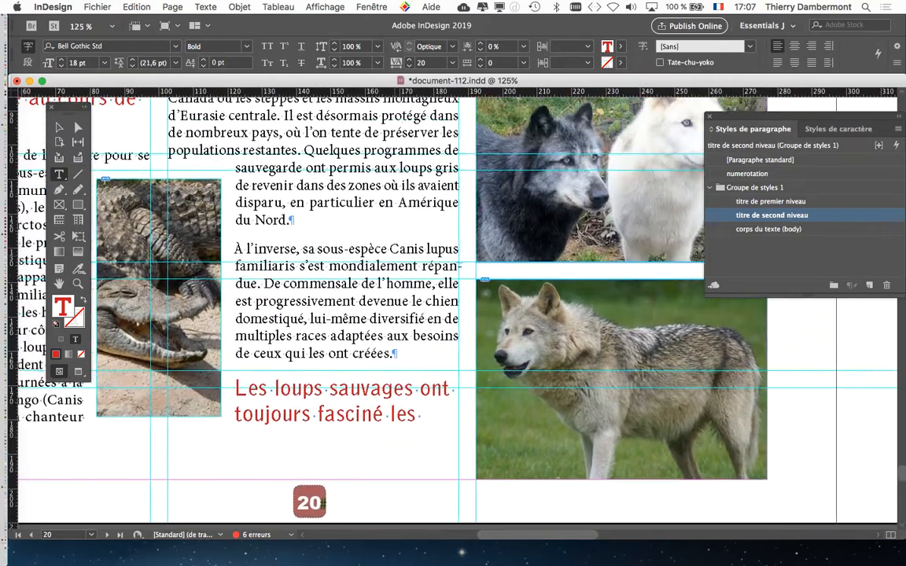
pyautogui.press('super+minus')
pyautogui.hscroll(5, 452, 307)
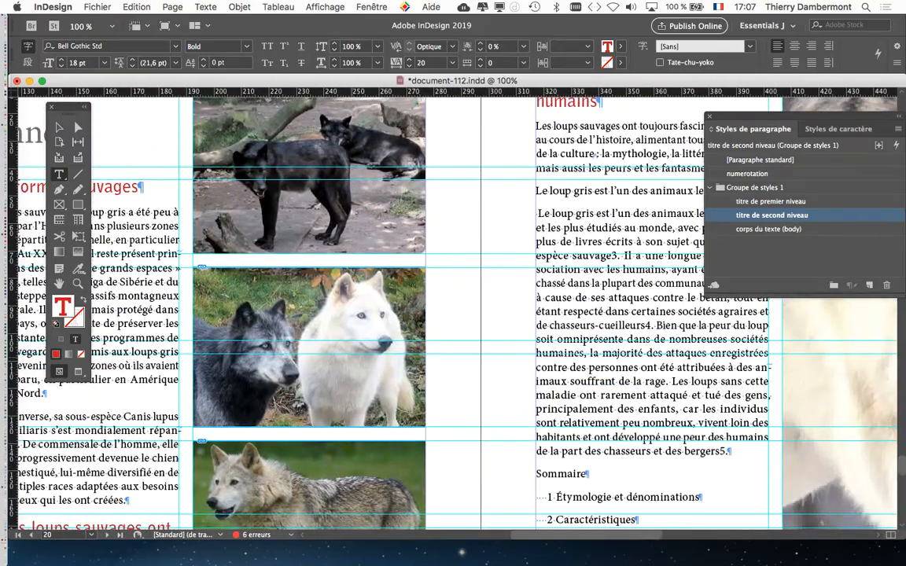
pyautogui.scroll(-5, 453, 307)
pyautogui.hscroll(-5, 452, 307)
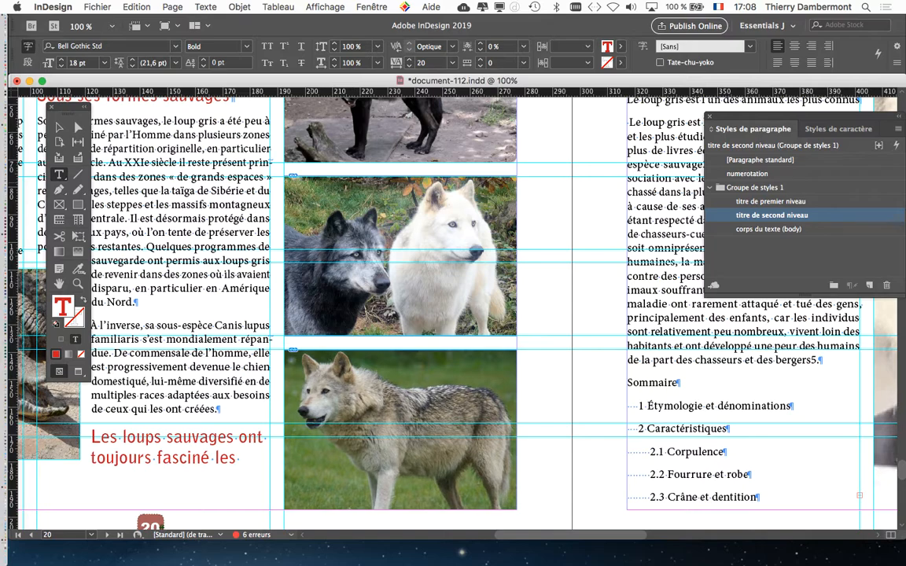
pyautogui.hscroll(-5, 452, 307)
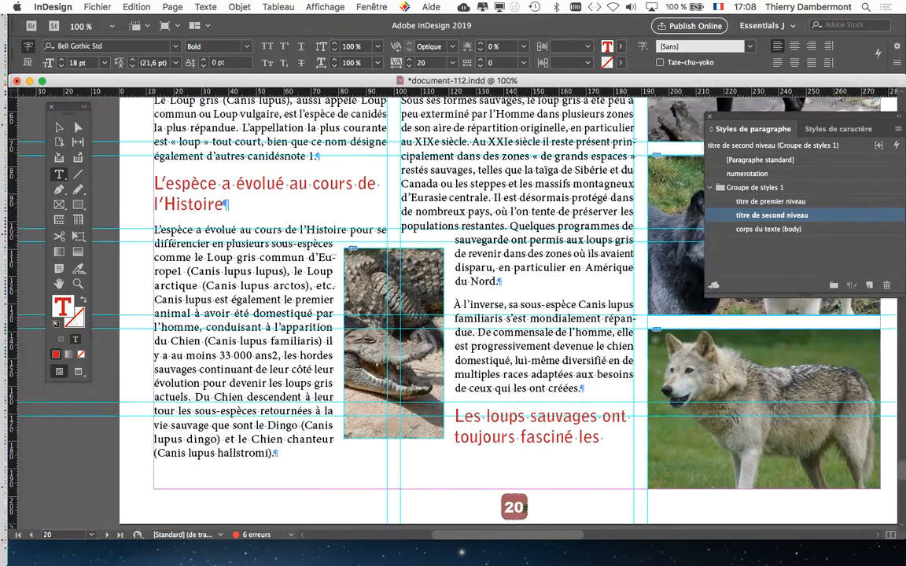
pyautogui.hscroll(-2, 453, 307)
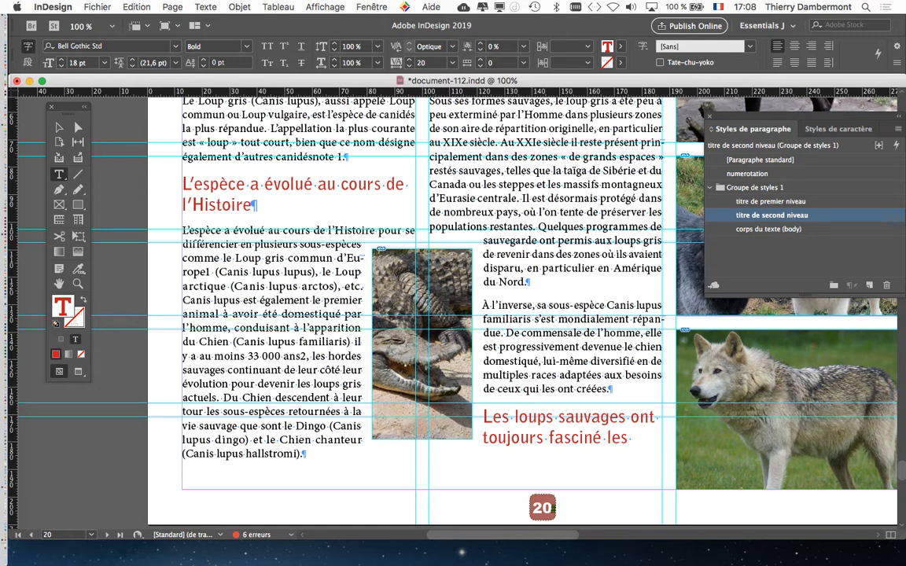
# - Leave text editing and open the options of the paragraph style "titre de second niveau", keeping the page text in view
pyautogui.press('Escape')
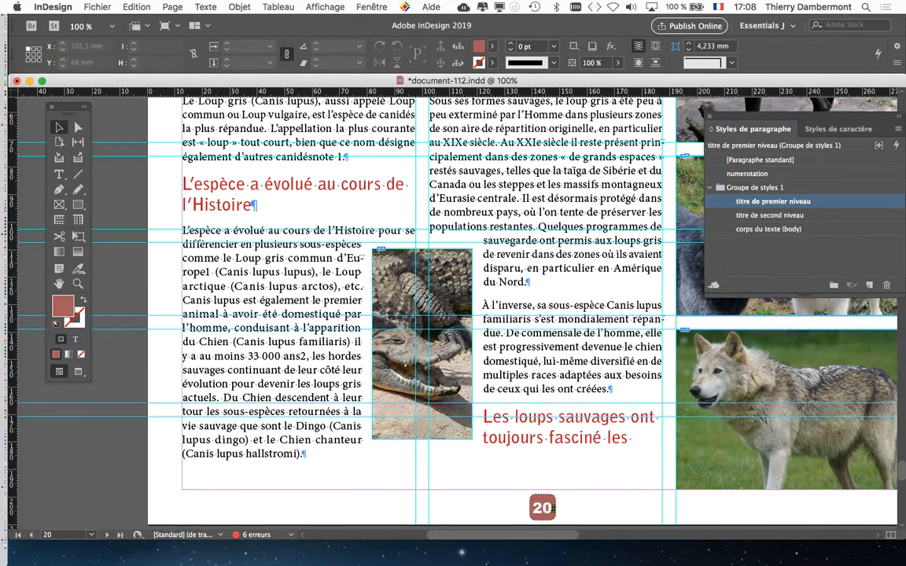
pyautogui.moveTo(747, 128); pyautogui.dragTo(177, 159)
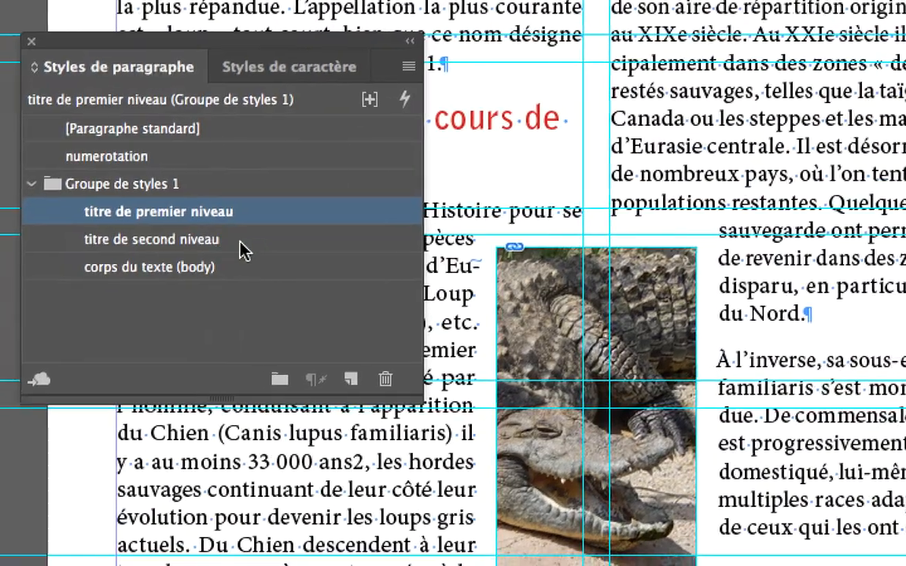
pyautogui.click(280, 250)
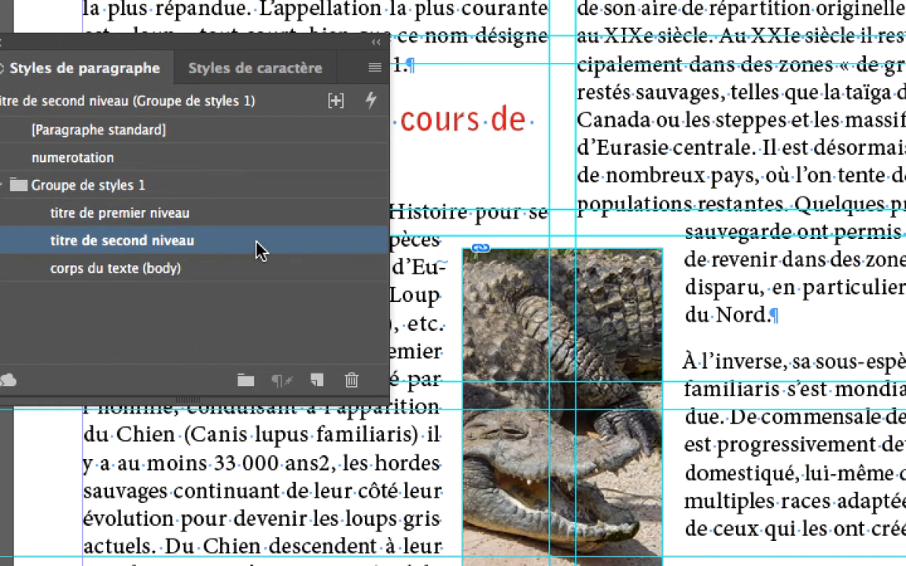
pyautogui.doubleClick(259, 250)
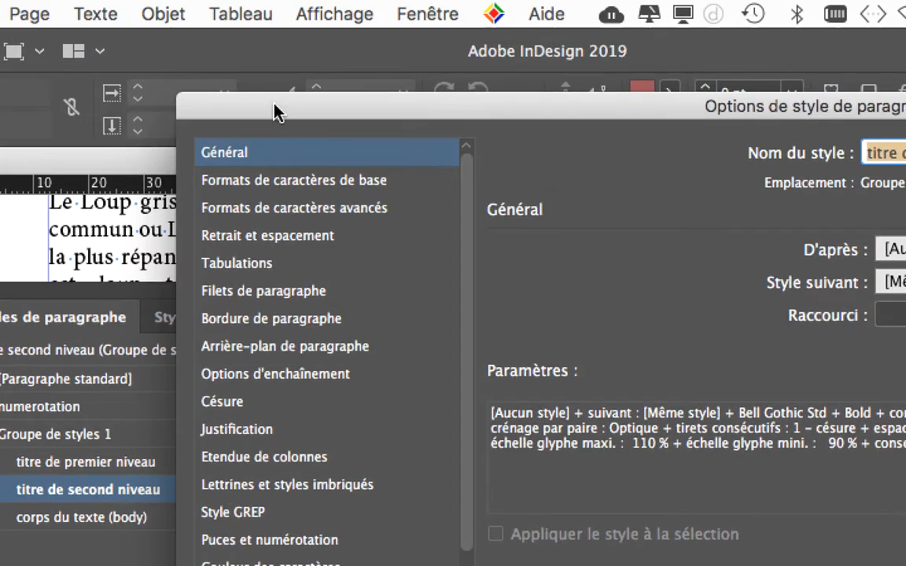
pyautogui.moveTo(275, 103); pyautogui.dragTo(431, 57)
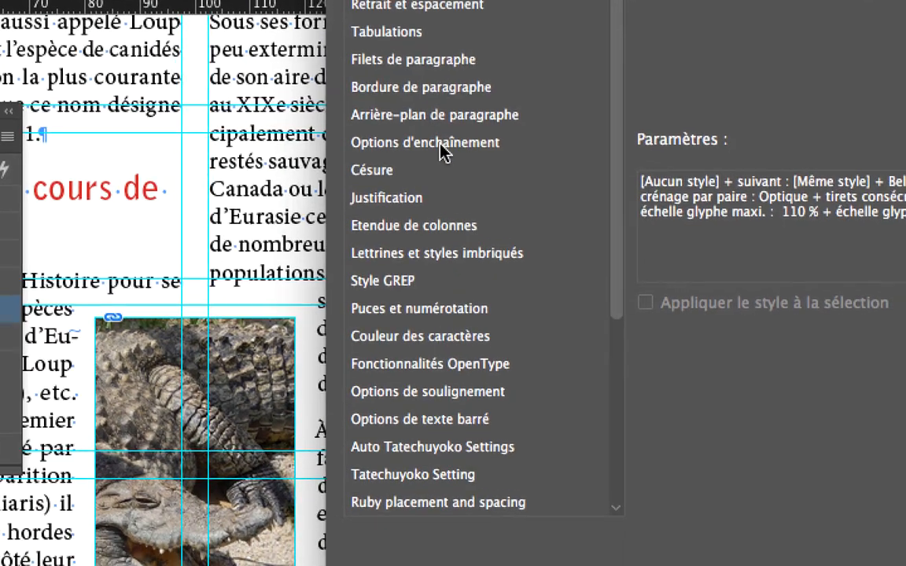
# - In the style's Options d'enchaînement, enable Lignes solidaires with Toutes les lignes du paragraphe and apply the change
pyautogui.click(442, 151)
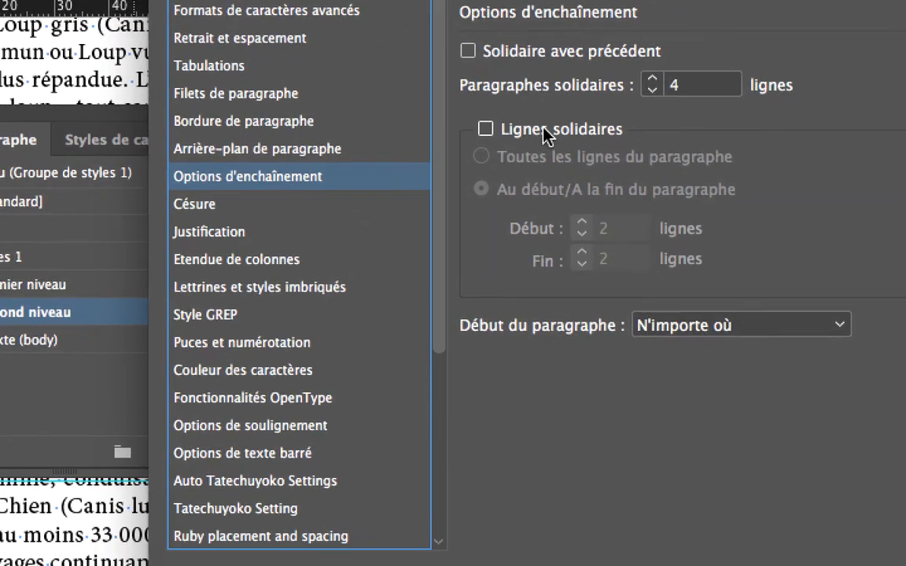
pyautogui.click(546, 132)
pyautogui.click(545, 166)
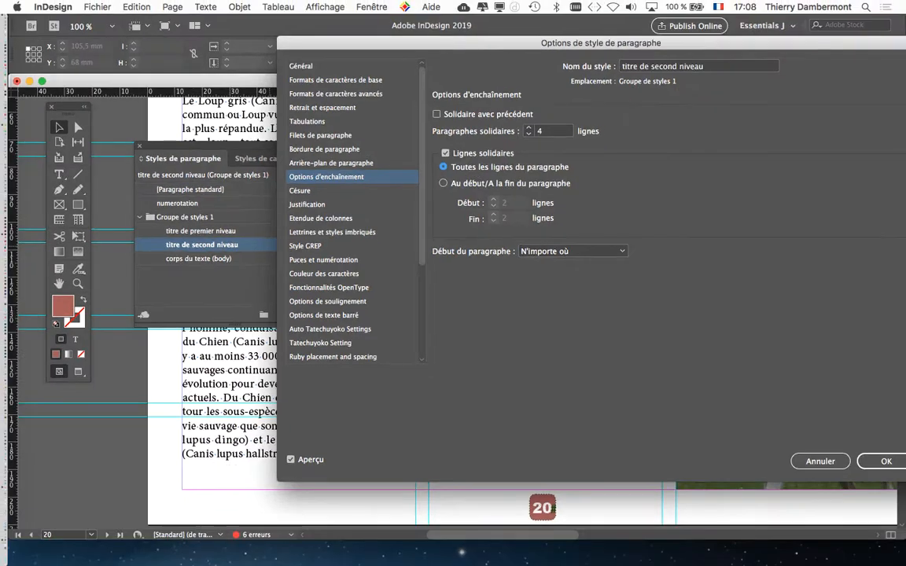
pyautogui.moveTo(601, 43); pyautogui.dragTo(228, 22)
pyautogui.click(514, 439)
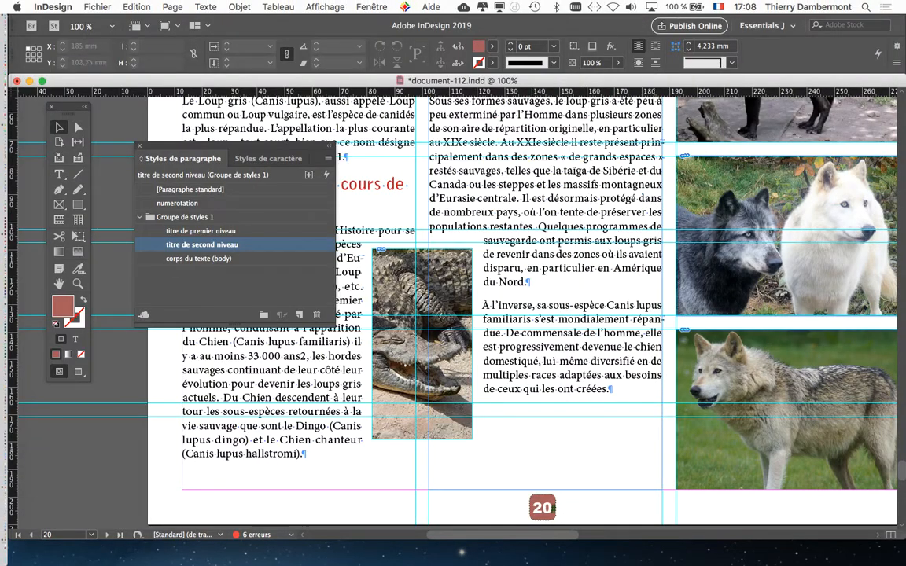
# - Test the keep option by lengthening, shortening and again lengthening the second-column text frame on page 20
pyautogui.hscroll(10, 698, 231)
pyautogui.scroll(5, 698, 231)
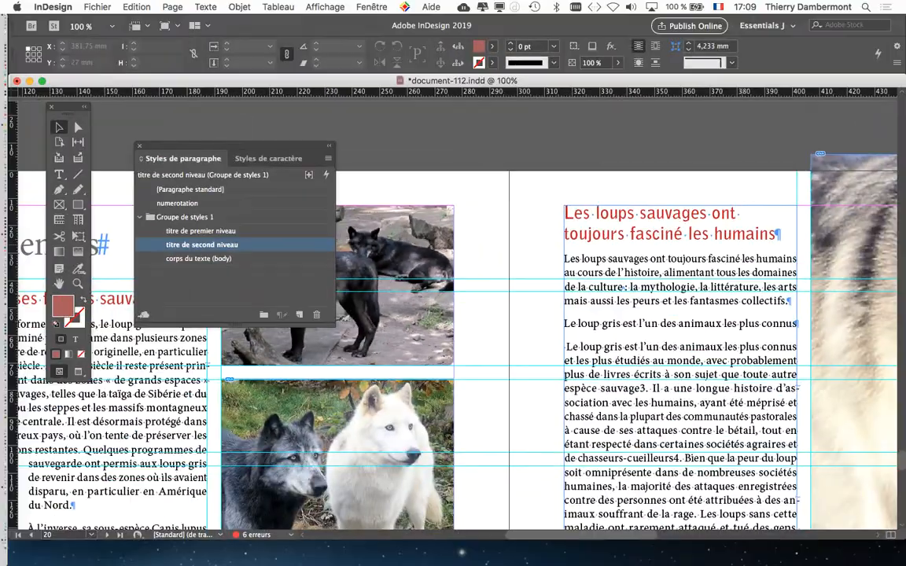
pyautogui.scroll(-8, 453, 314)
pyautogui.hscroll(-8, 453, 315)
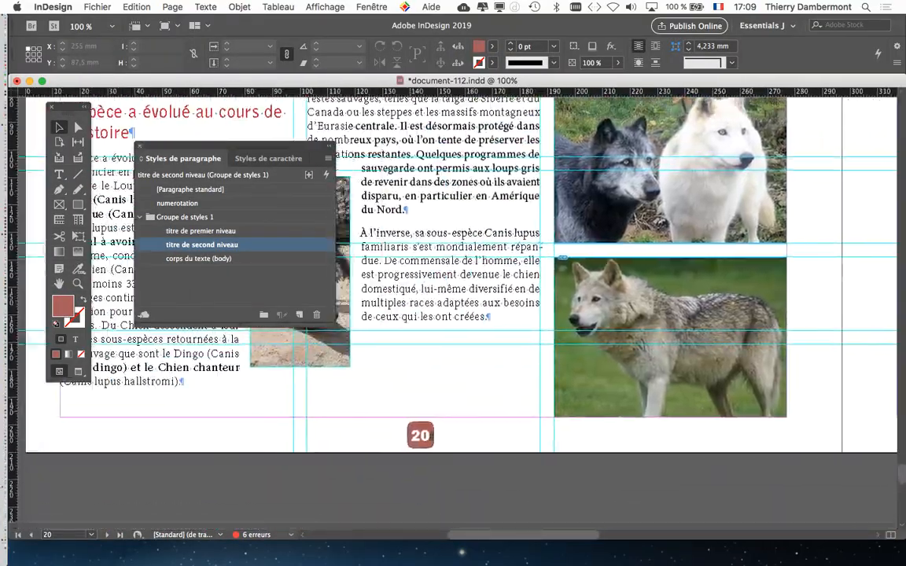
pyautogui.hscroll(-1, 453, 315)
pyautogui.click(457, 346)
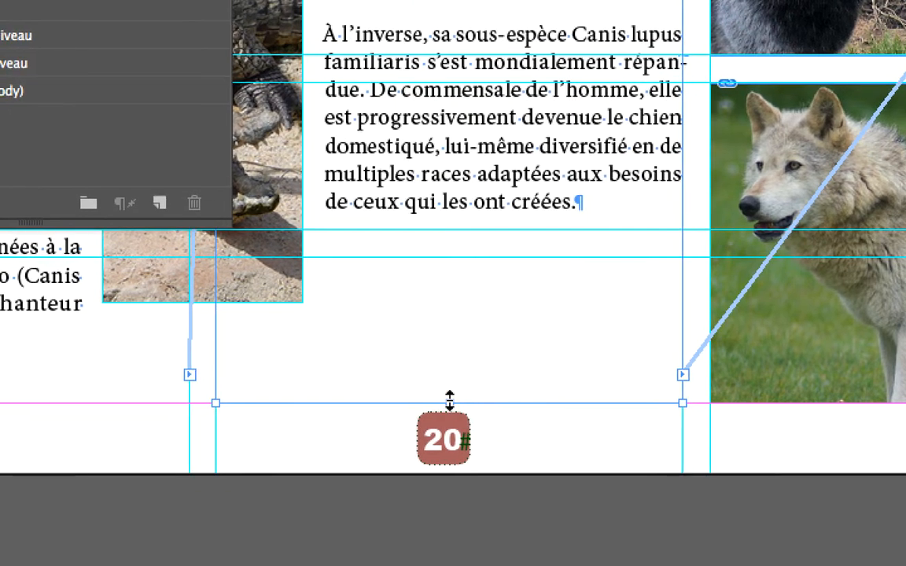
pyautogui.moveTo(444, 414); pyautogui.dragTo(445, 521)
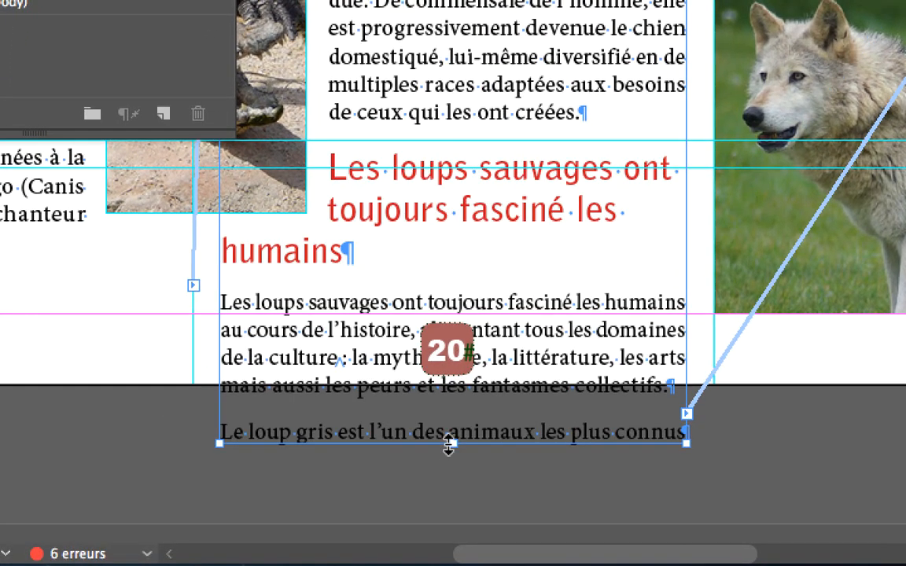
pyautogui.moveTo(451, 443); pyautogui.dragTo(463, 287)
pyautogui.moveTo(453, 391); pyautogui.dragTo(449, 431)
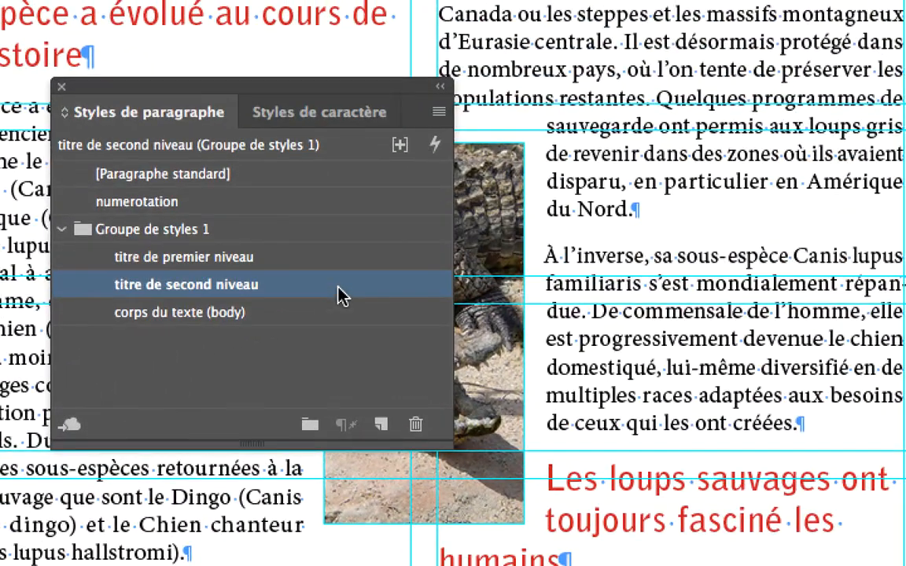
# - Open the Options d'enchaînement of the paragraph style "titre de second niveau", moving the dialog clear of the page text
pyautogui.doubleClick(339, 288)
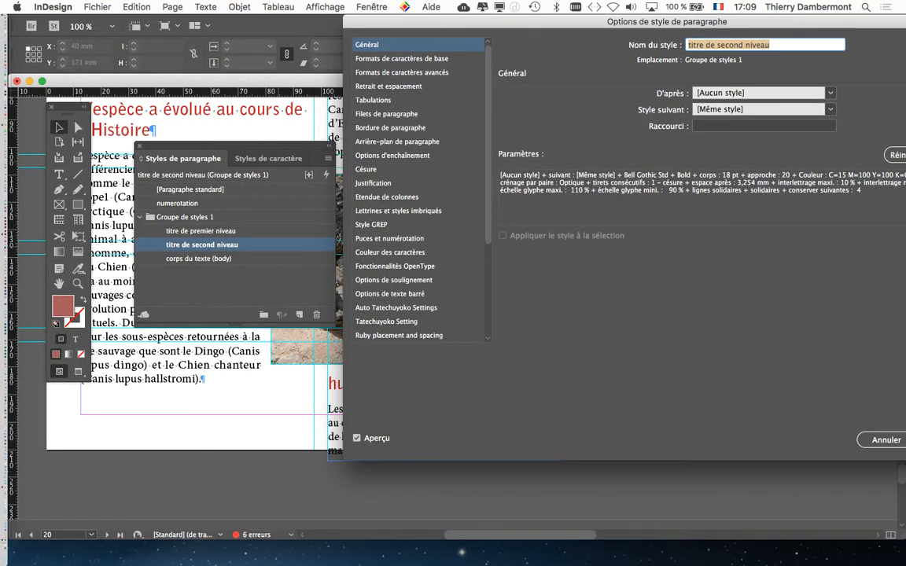
pyautogui.moveTo(551, 22); pyautogui.dragTo(670, 22)
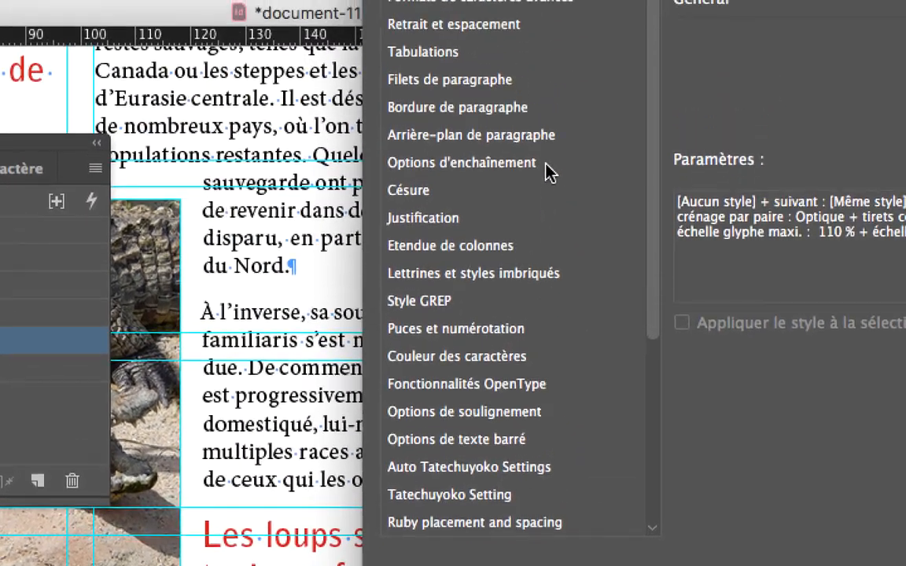
pyautogui.click(548, 169)
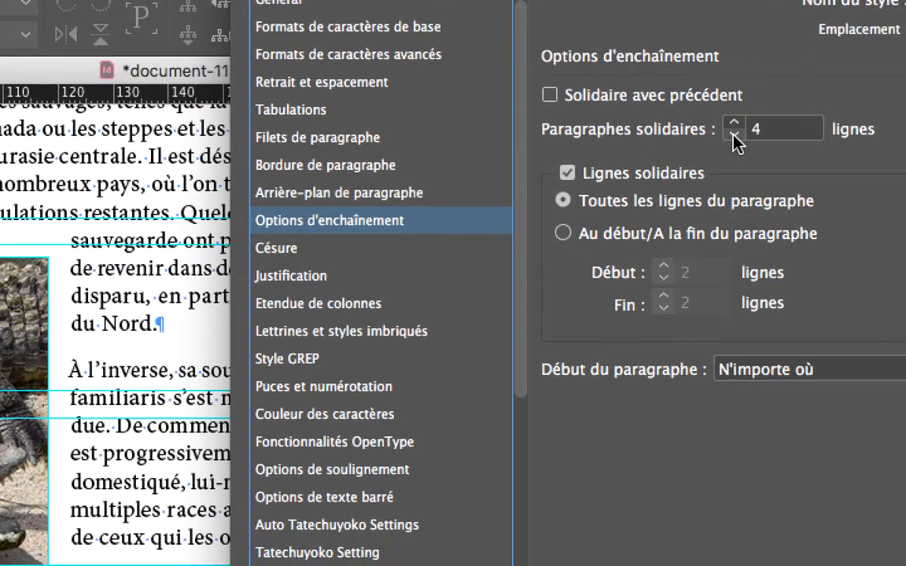
# - Try different Paragraphes solidaires values for the heading style, stepping up and down between 4 and 0 lines
pyautogui.click(734, 139)
pyautogui.click(734, 139)
pyautogui.click(734, 139)
pyautogui.click(733, 122)
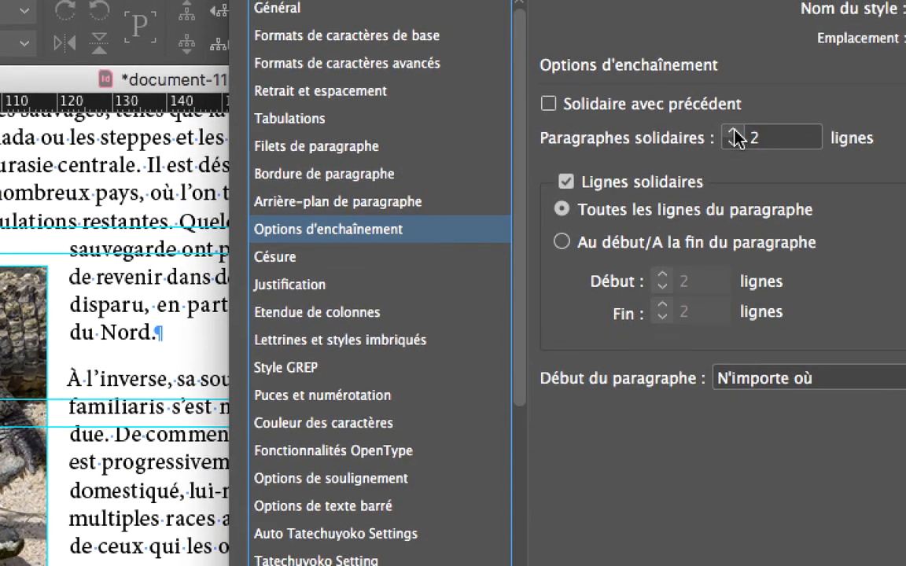
pyautogui.click(733, 122)
pyautogui.click(733, 122)
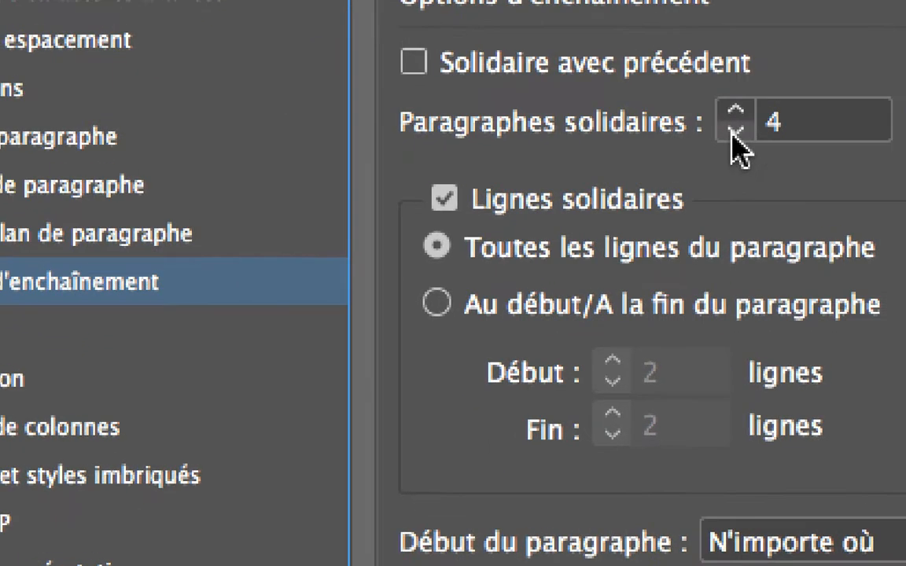
pyautogui.click(735, 130)
pyautogui.click(736, 129)
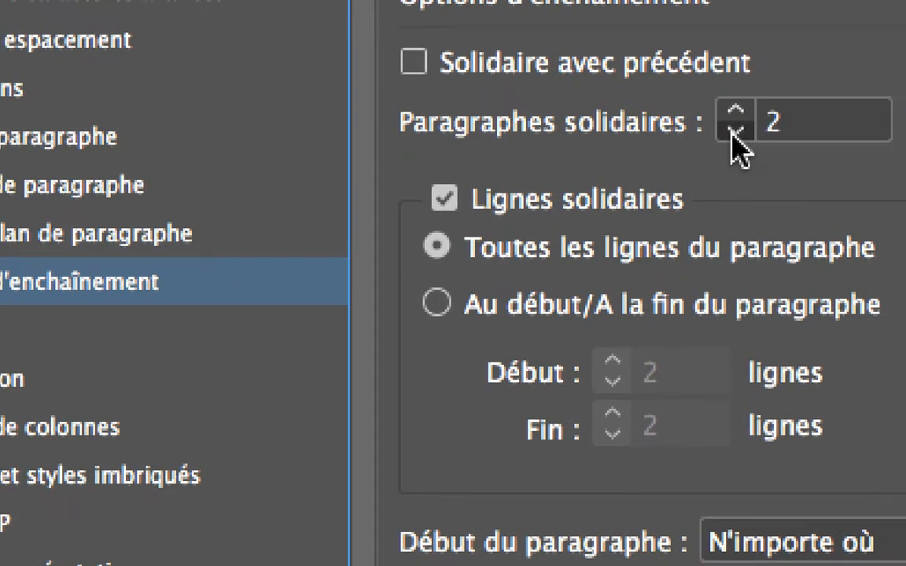
pyautogui.click(735, 130)
pyautogui.click(735, 130)
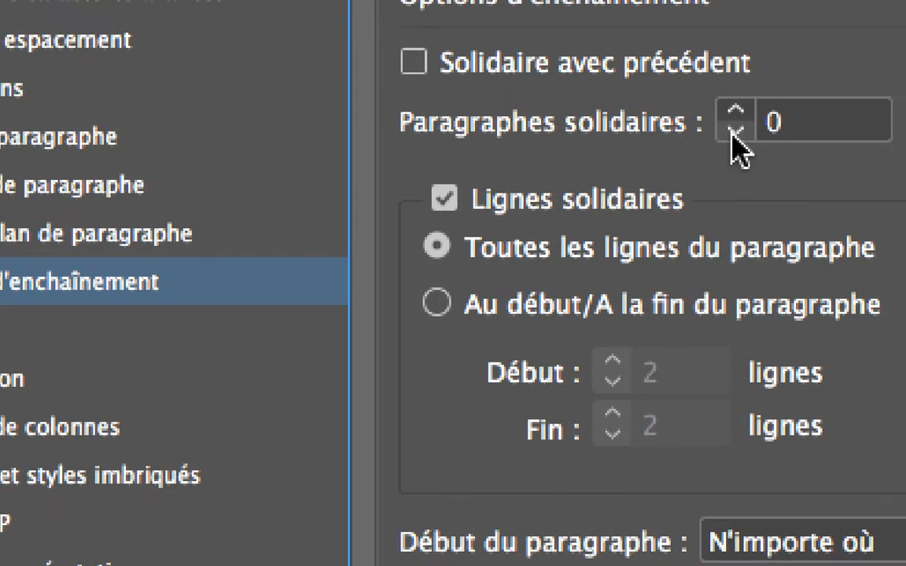
pyautogui.click(736, 112)
pyautogui.click(735, 131)
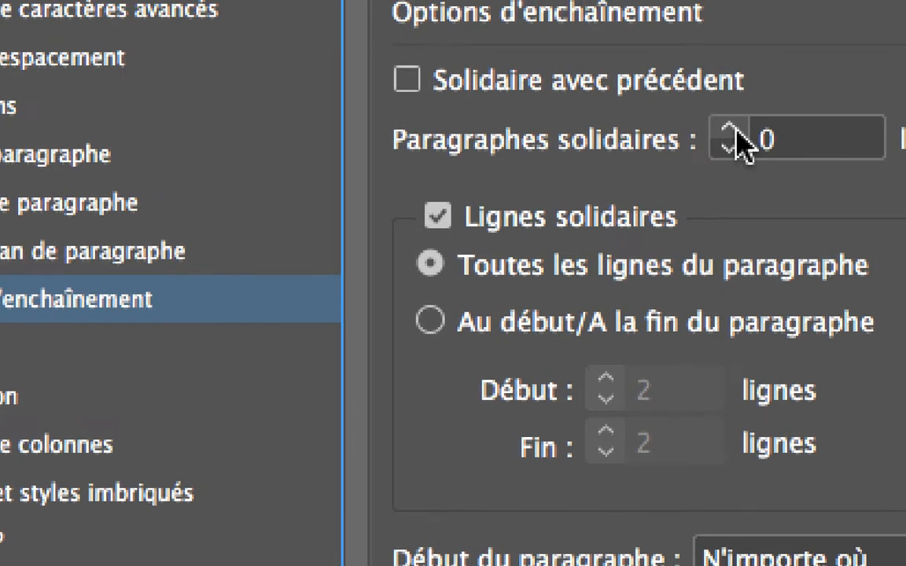
# - Set Paragraphes solidaires to 5 lines in the heading style and apply the style change
pyautogui.click(735, 128)
pyautogui.click(735, 128)
pyautogui.click(735, 128)
pyautogui.click(736, 128)
pyautogui.click(735, 128)
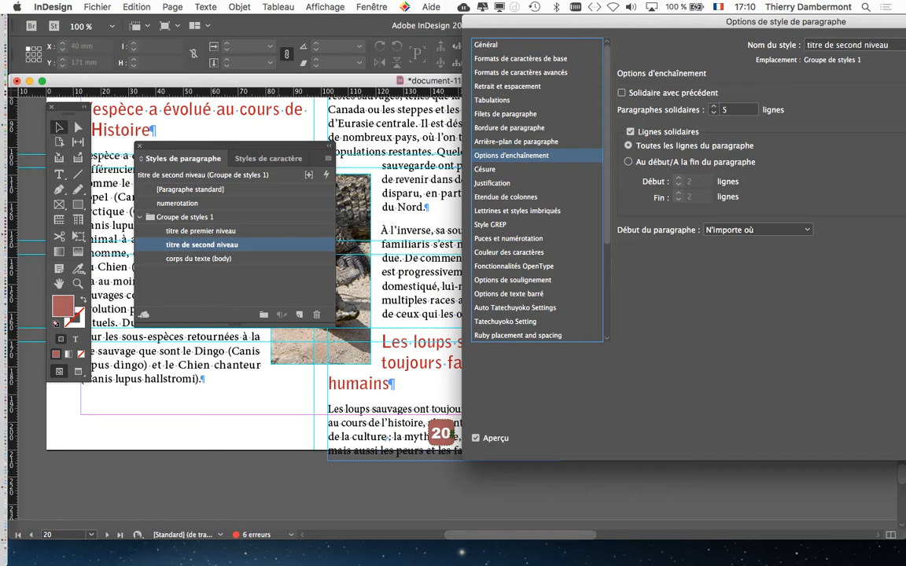
pyautogui.moveTo(669, 21); pyautogui.dragTo(420, 21)
pyautogui.click(823, 439)
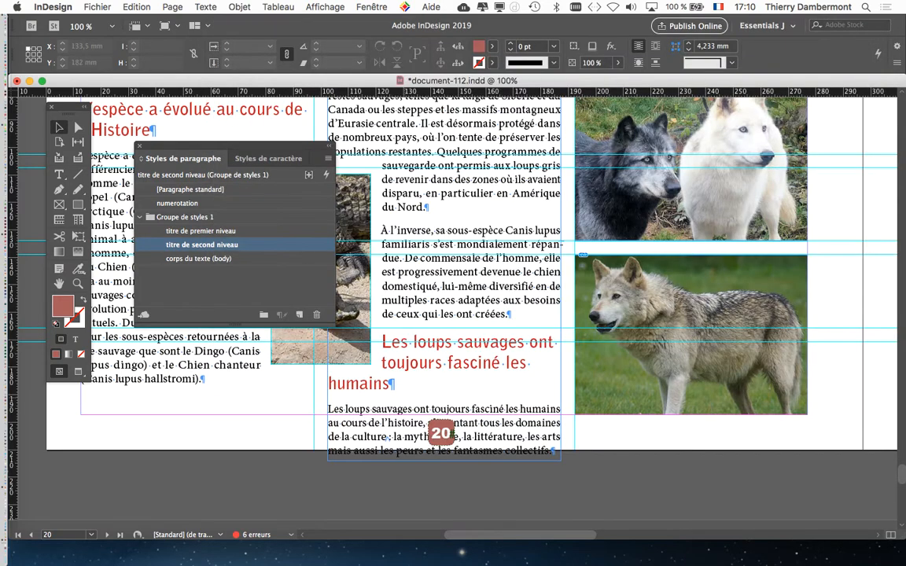
# - Move the second-column text frame on page 20 to about X 106,117 mm, Y 16,5 mm and extend its lower edge to the bottom margin
pyautogui.click(480, 421)
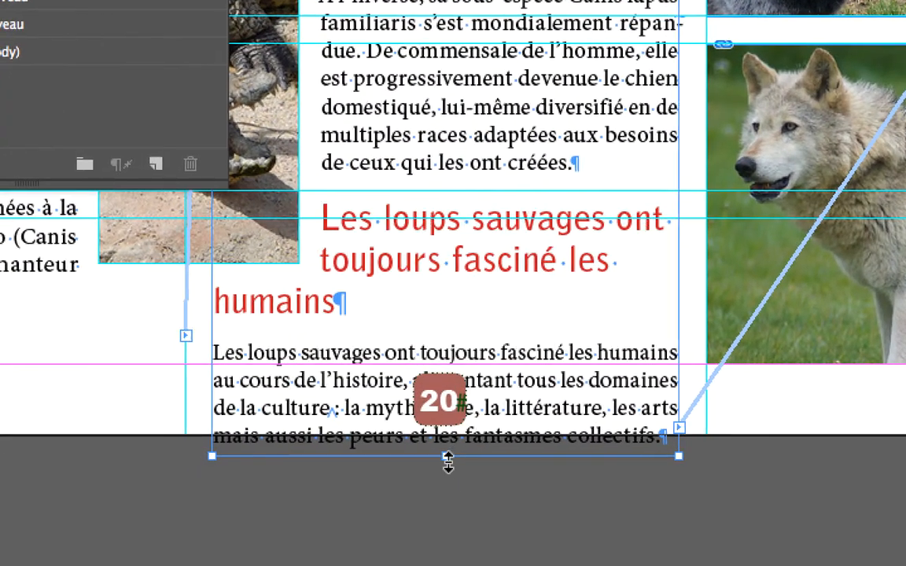
pyautogui.moveTo(449, 460); pyautogui.dragTo(463, 357)
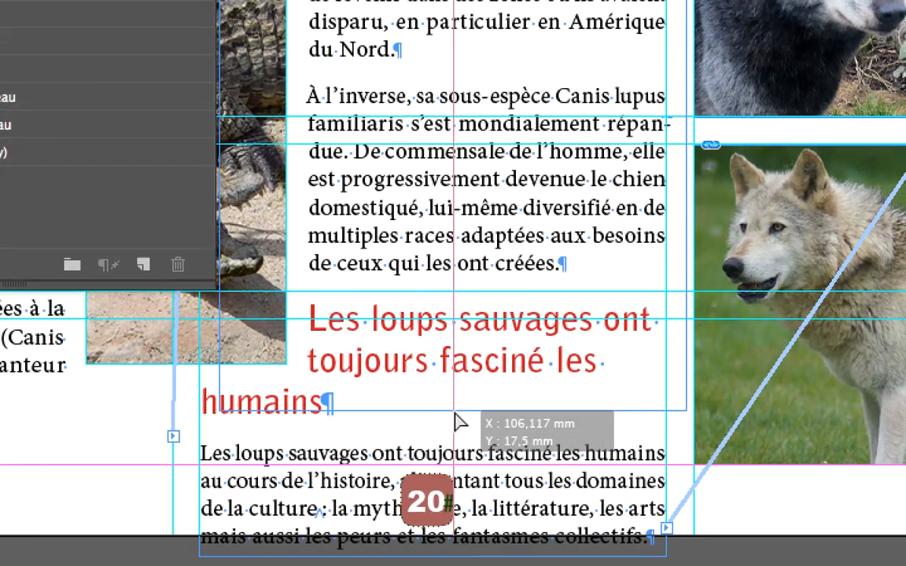
pyautogui.moveTo(456, 417); pyautogui.dragTo(456, 414)
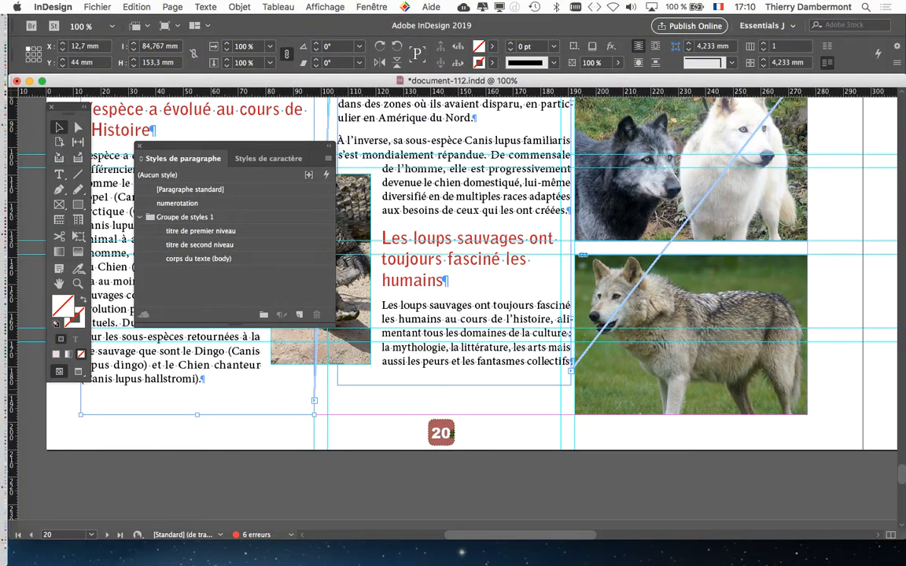
pyautogui.click(458, 373)
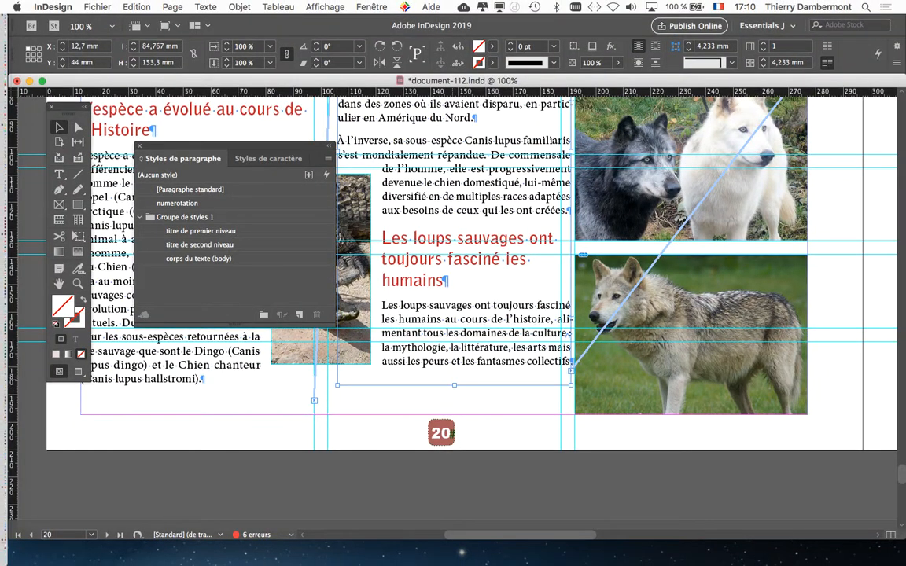
pyautogui.moveTo(455, 385); pyautogui.dragTo(454, 414)
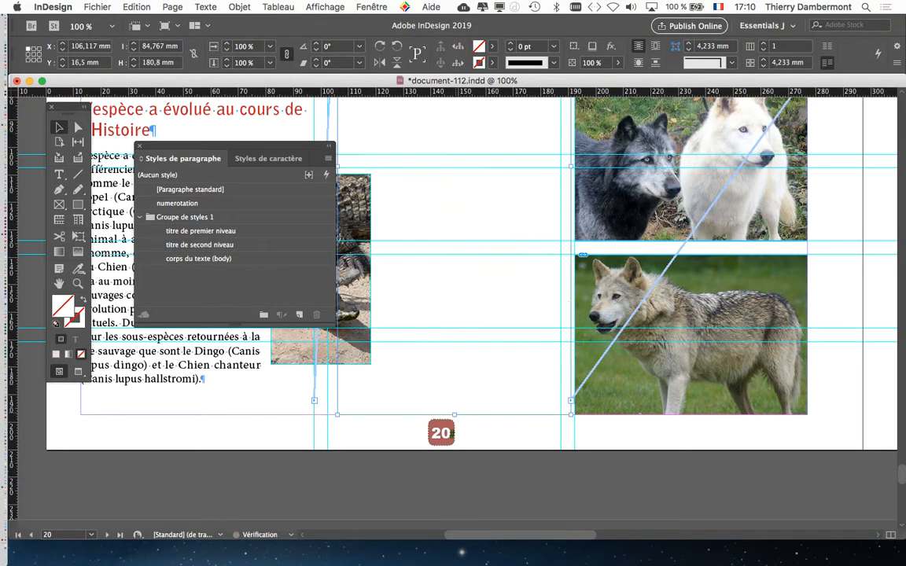
pyautogui.press('shift+super+a')
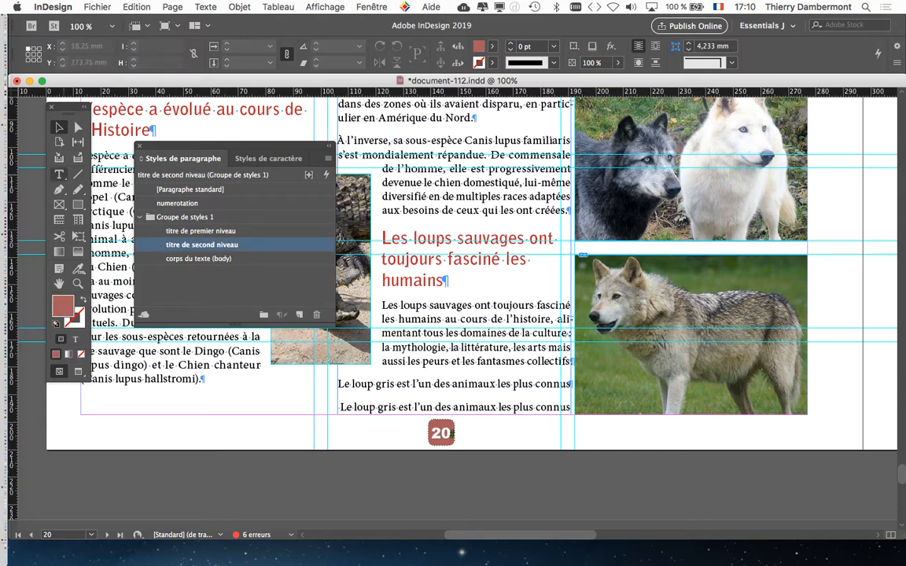
# - Delete the duplicate one-line paragraph "Le loup gris est l'un des animaux les plus connus" and the next paragraph's leading space, leaving nothing selected
pyautogui.press('t')
pyautogui.moveTo(339, 384); pyautogui.dragTo(573, 384)
pyautogui.press('BackSpace')
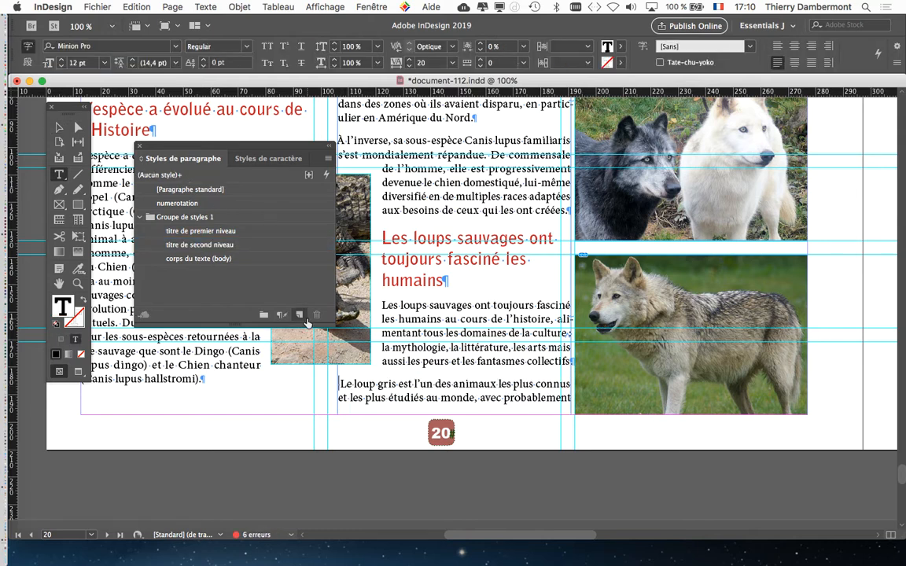
pyautogui.click(59, 126)
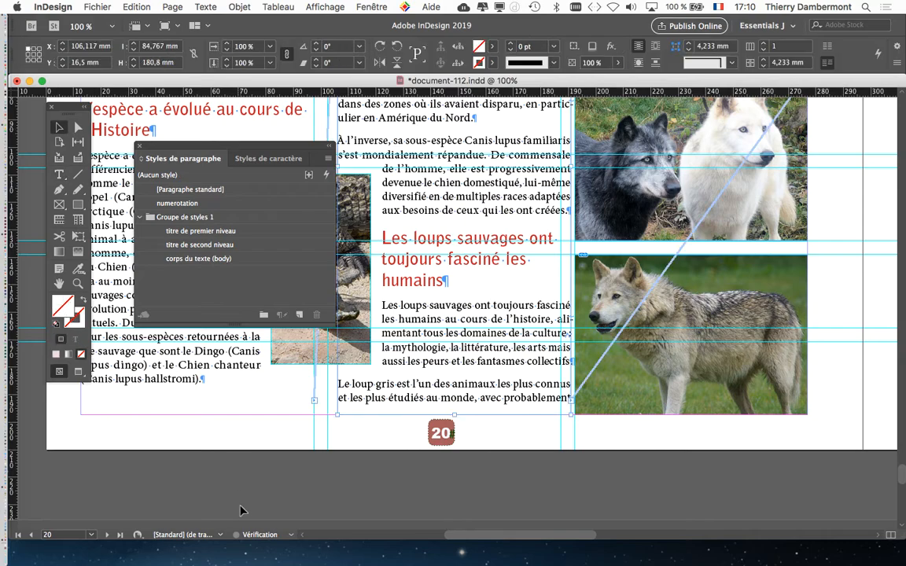
pyautogui.click(237, 497)
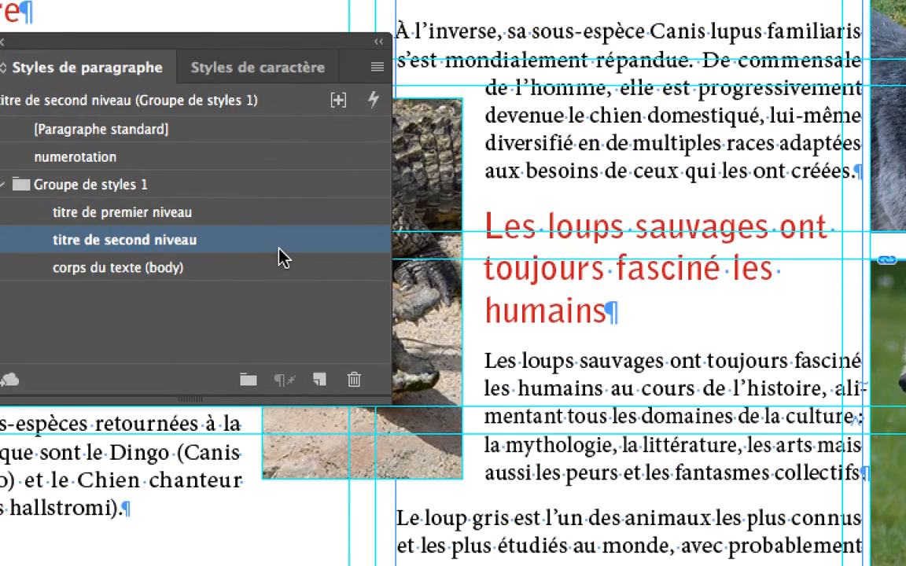
# - Reopen the style options of "titre de second niveau" and review its Options d'enchaînement settings
pyautogui.doubleClick(277, 245)
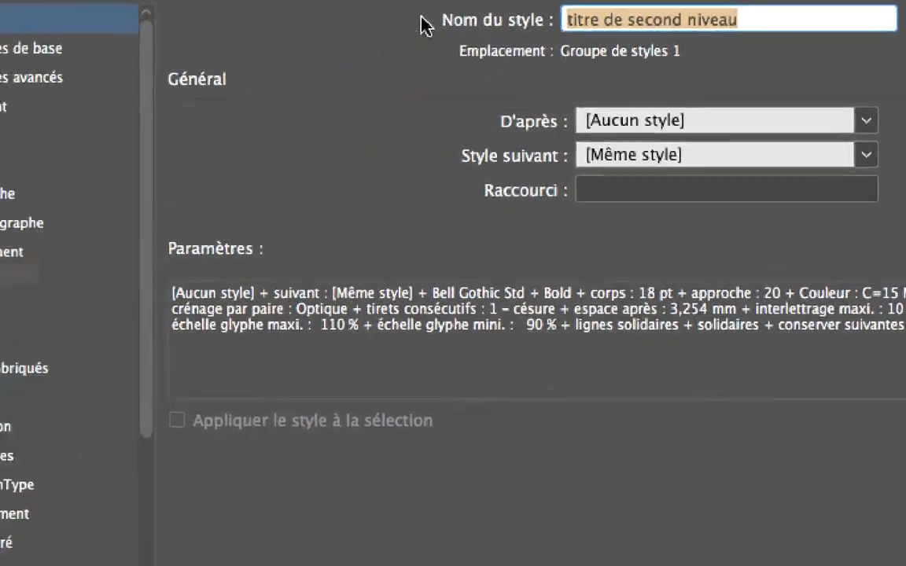
pyautogui.click(267, 97)
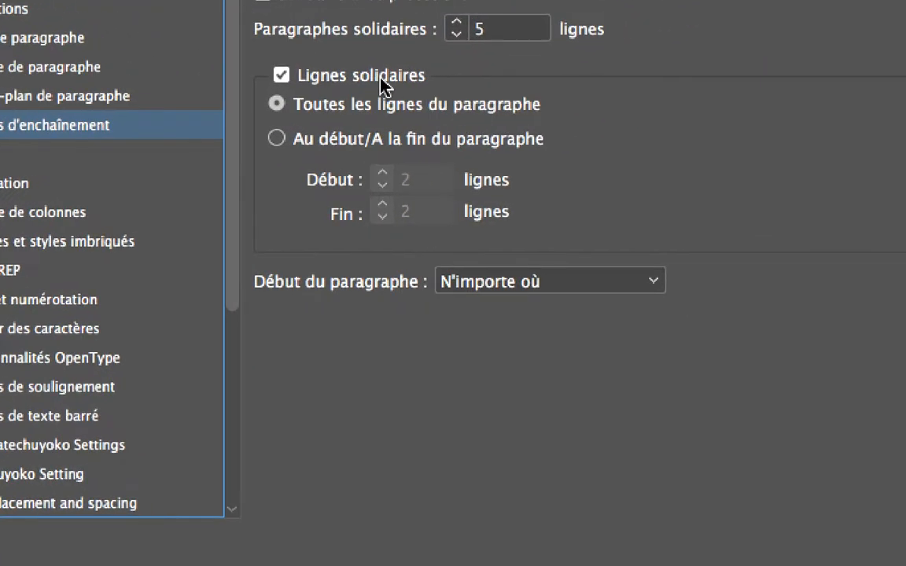